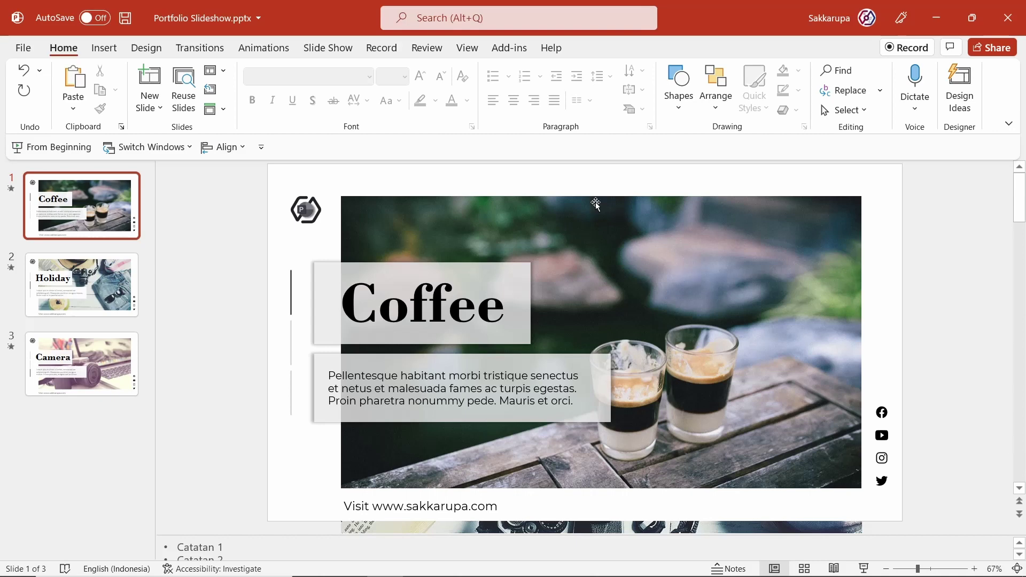
Enable Presenter View with the monitor left on Automatic and start the show from slide 1.
{"action": "left_click", "coordinate": [317, 53]}
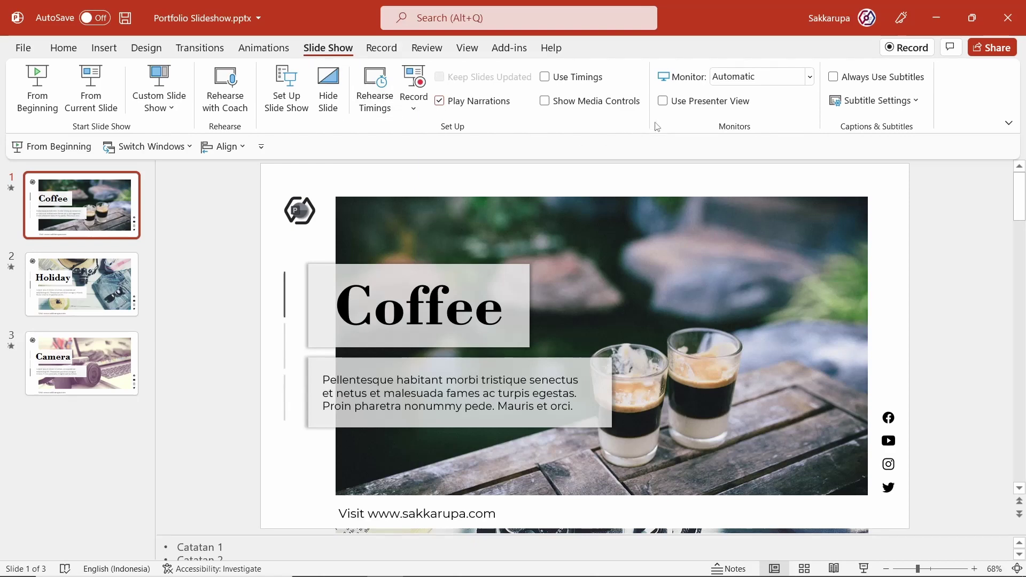
{"action": "left_click", "coordinate": [717, 105]}
{"action": "left_click", "coordinate": [794, 83]}
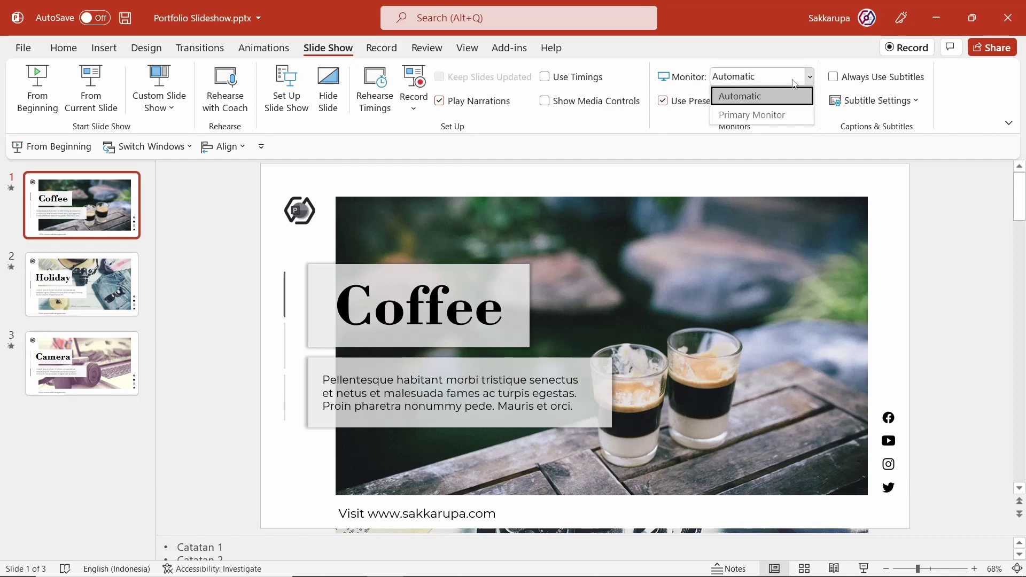
{"action": "left_click", "coordinate": [794, 82]}
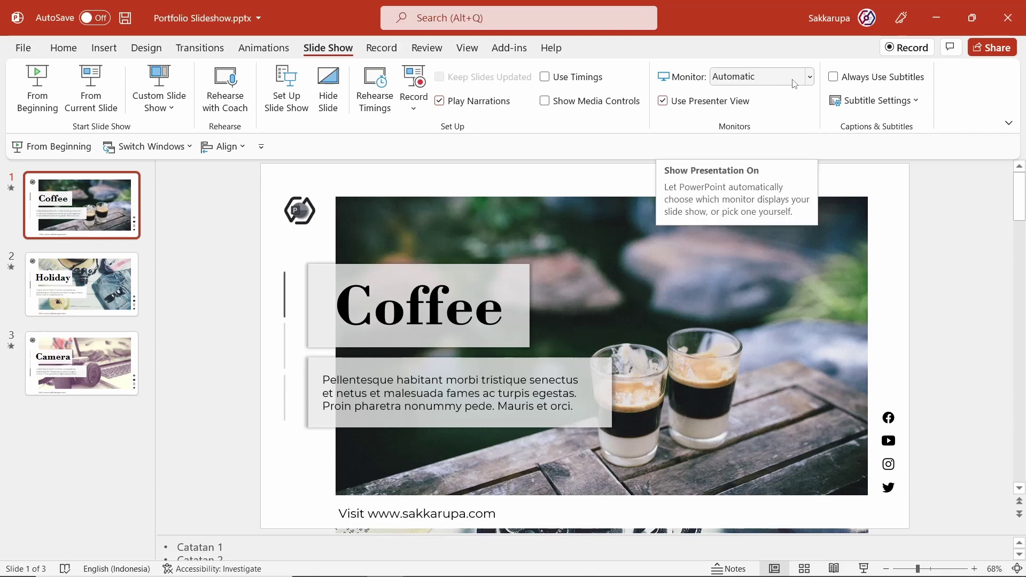
{"action": "left_click", "coordinate": [35, 79]}
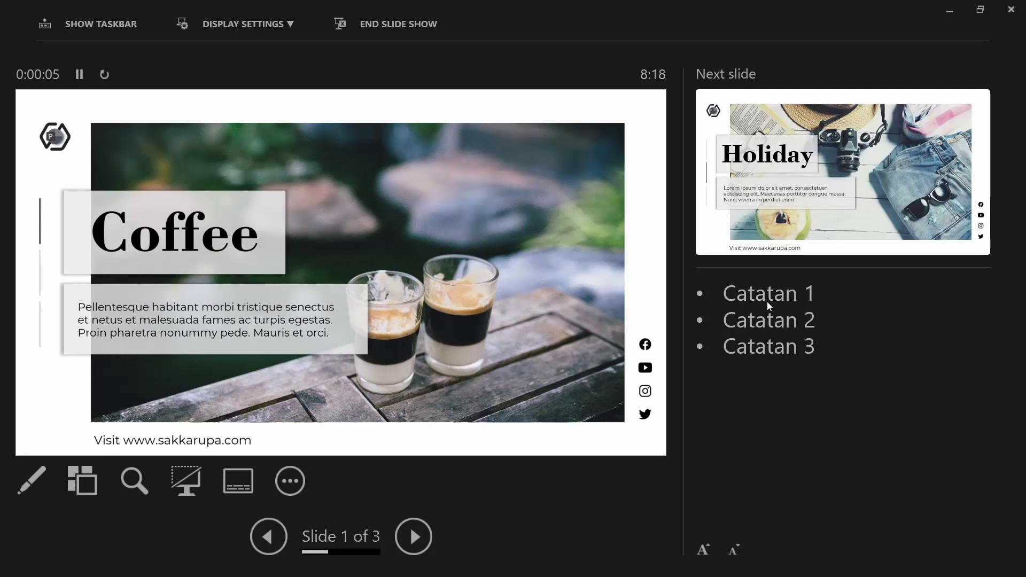
Enlarge the speaker notes text twice, shrink it three times, then advance to the Holiday slide.
{"action": "left_click", "coordinate": [705, 553]}
{"action": "left_click", "coordinate": [706, 553]}
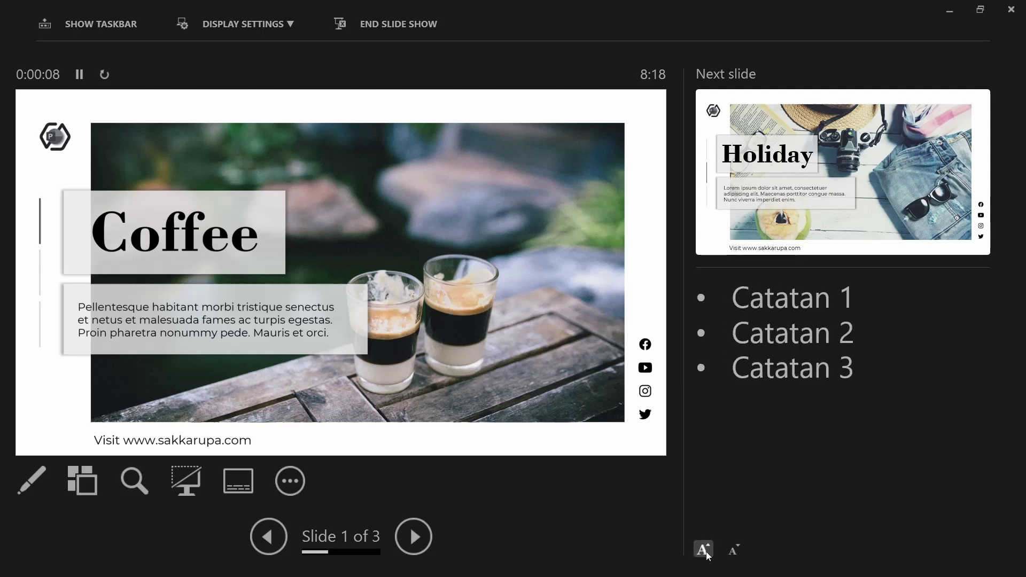
{"action": "left_click", "coordinate": [734, 554]}
{"action": "left_click", "coordinate": [734, 555]}
{"action": "left_click", "coordinate": [733, 555]}
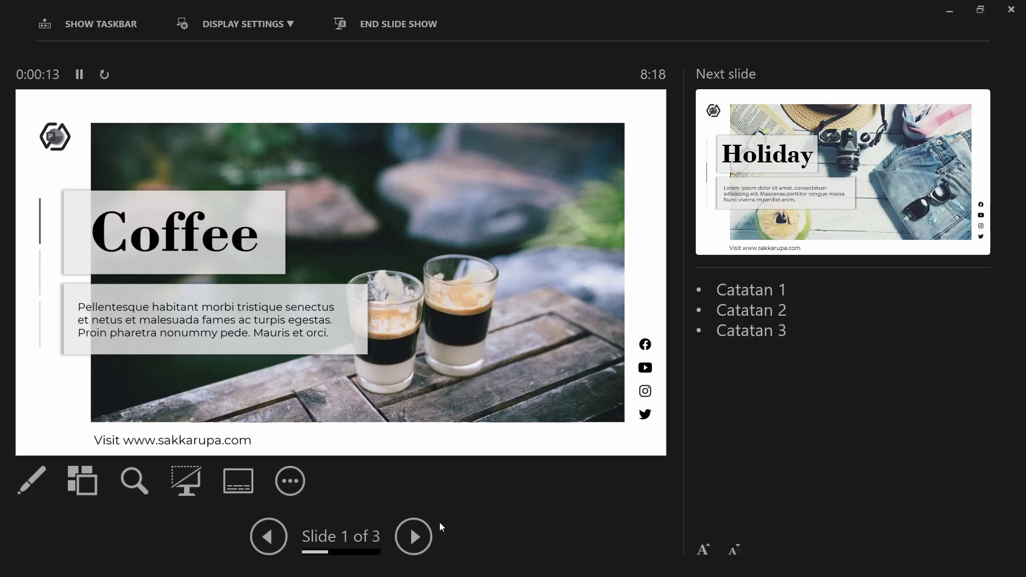
{"action": "left_click", "coordinate": [422, 527]}
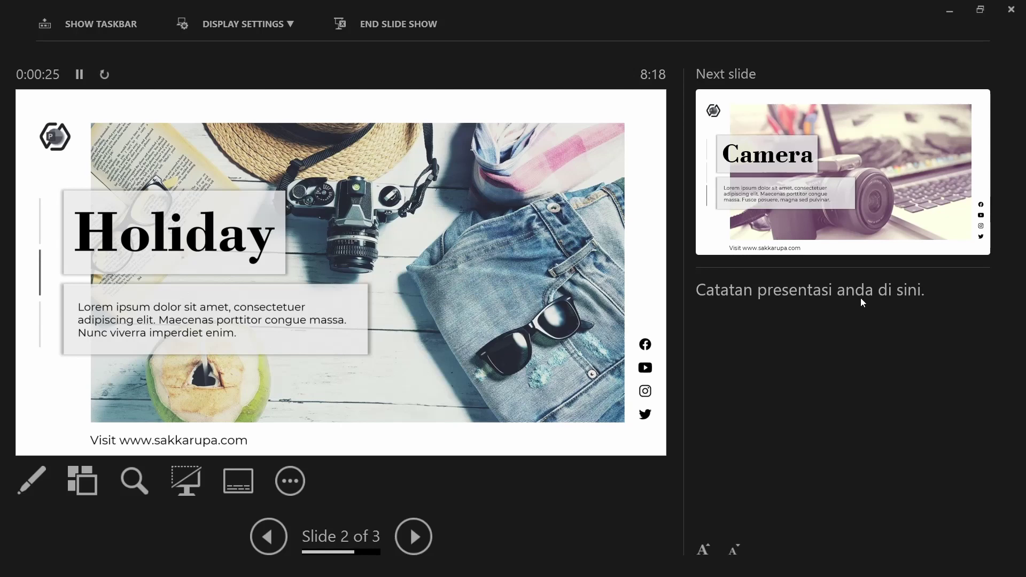
Switch the Presenter View pointer to the Laser Pointer.
{"action": "left_click", "coordinate": [46, 489]}
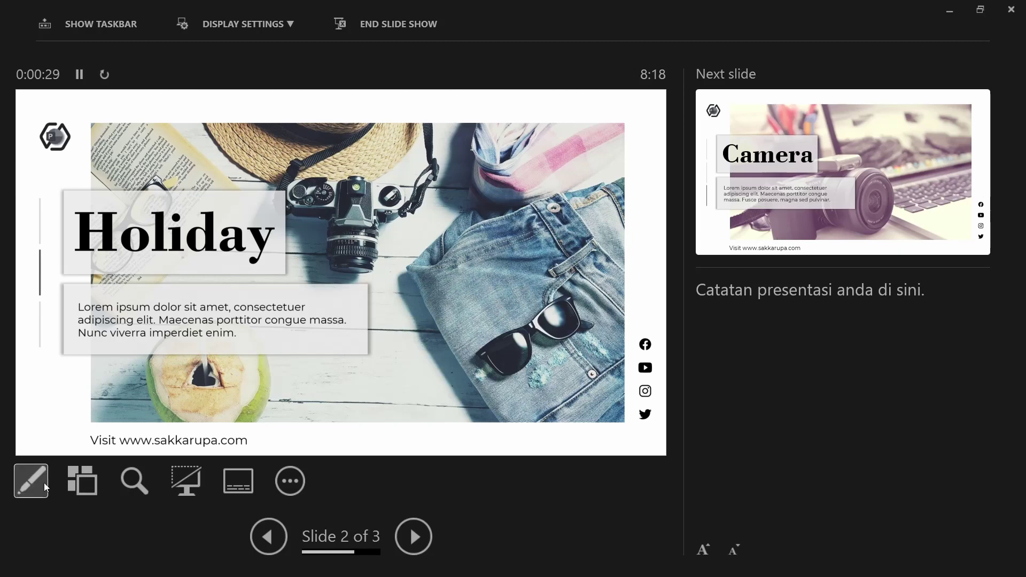
{"action": "left_click", "coordinate": [45, 488]}
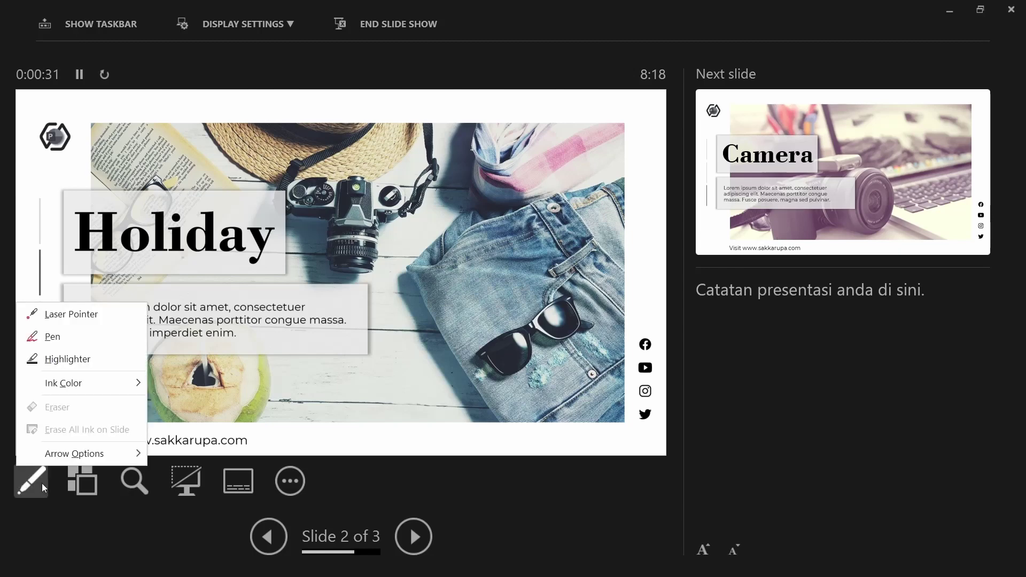
{"action": "left_click", "coordinate": [100, 319]}
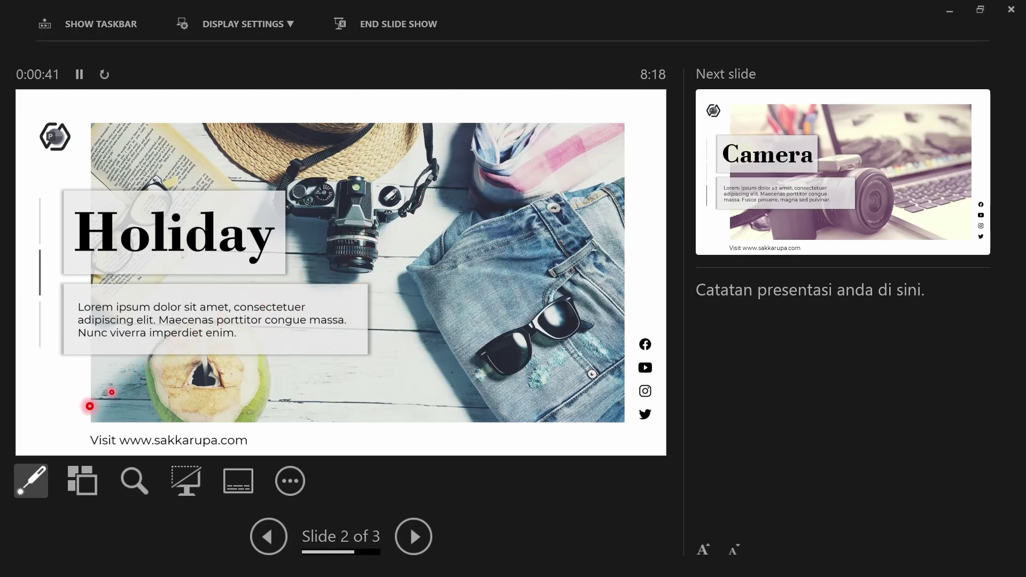
Switch to the Pen and underline the Holiday title and the Lorem text box in red ink.
{"action": "left_click", "coordinate": [31, 481]}
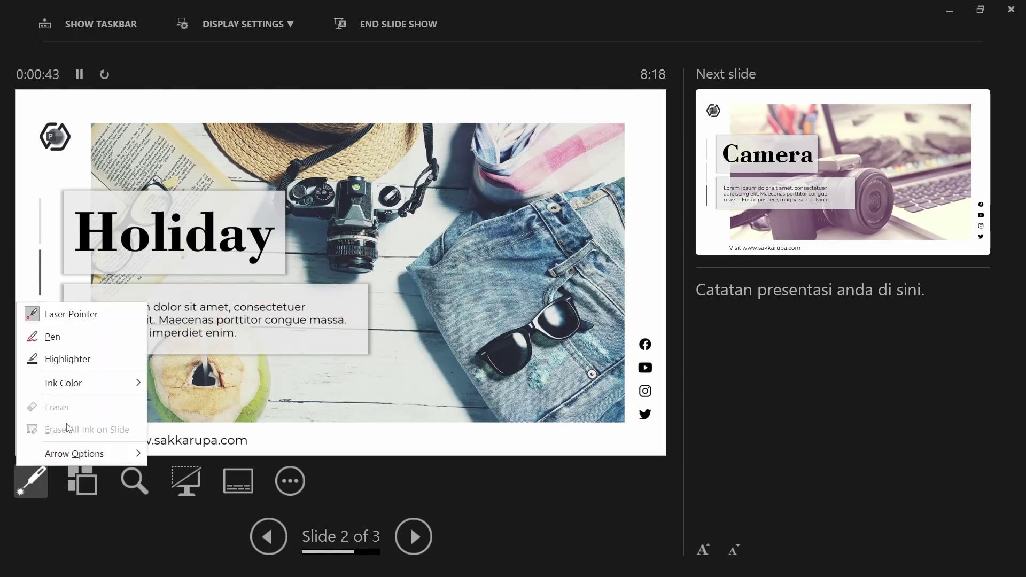
{"action": "left_click", "coordinate": [89, 341]}
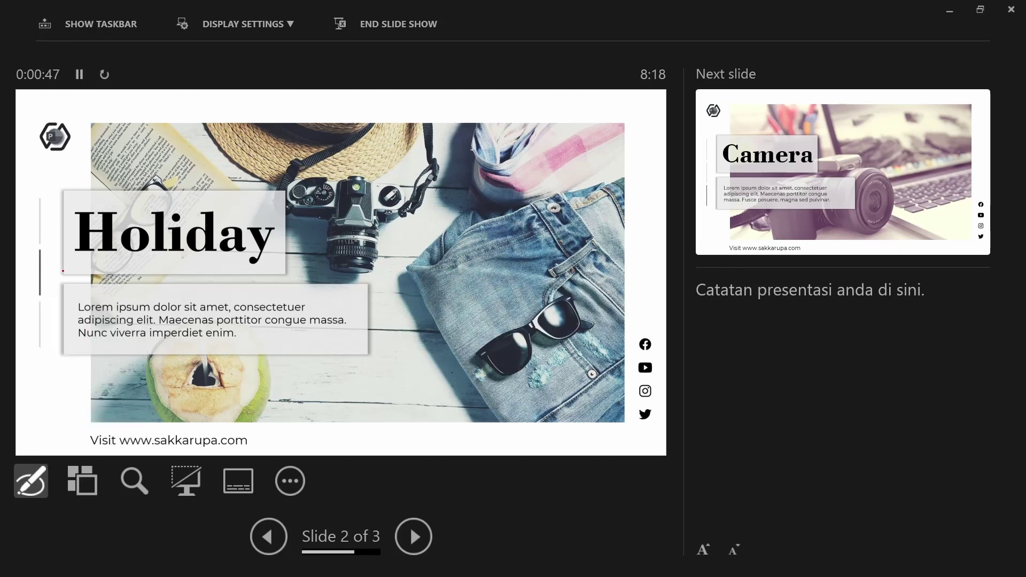
{"action": "left_click_drag", "start_coordinate": [73, 262], "coordinate": [291, 276]}
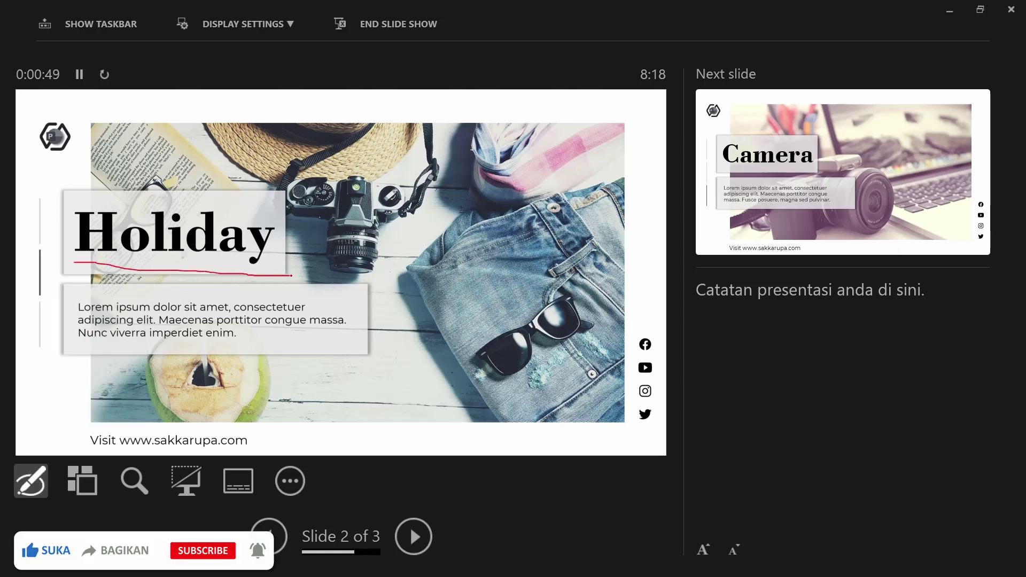
{"action": "left_click_drag", "start_coordinate": [93, 350], "coordinate": [342, 348]}
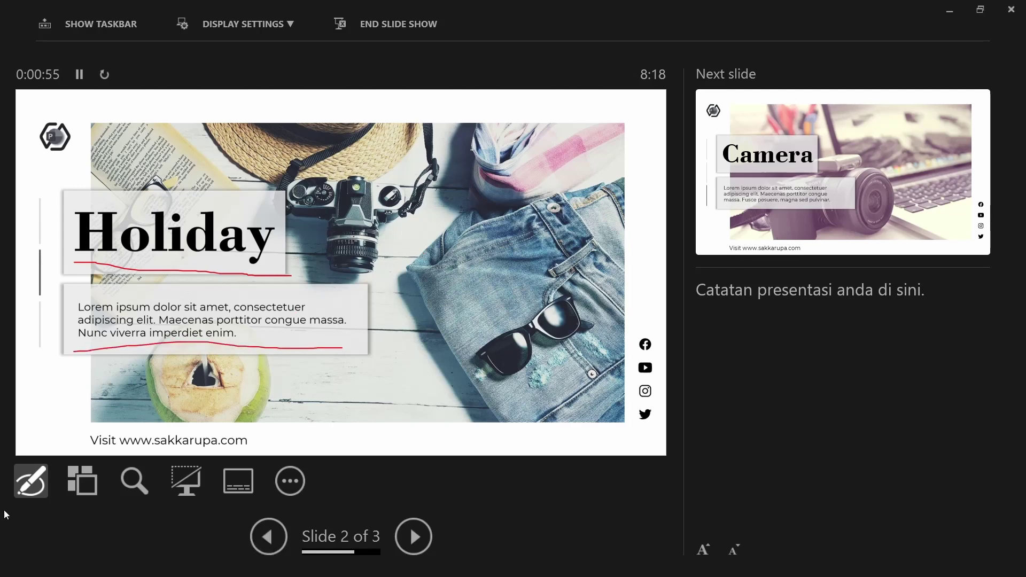
Erase all ink on the slide and exit annotation mode.
{"action": "left_click", "coordinate": [21, 494]}
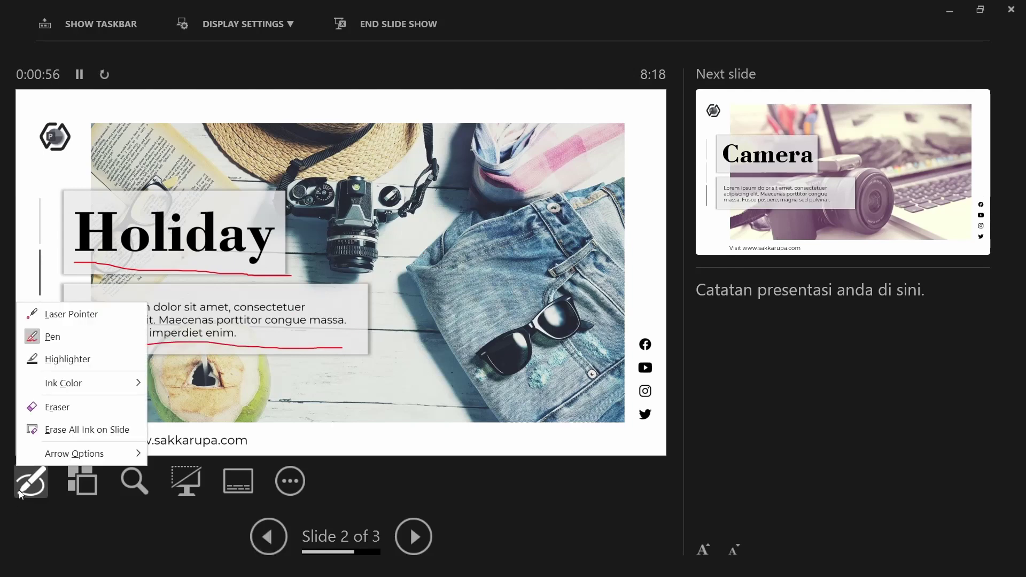
{"action": "left_click", "coordinate": [98, 435]}
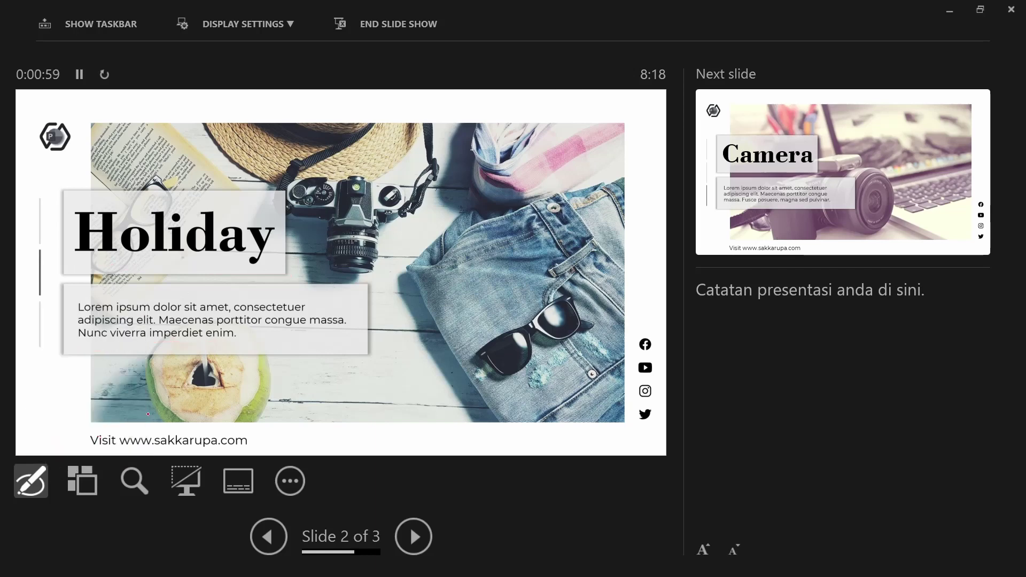
{"action": "key", "text": "Escape"}
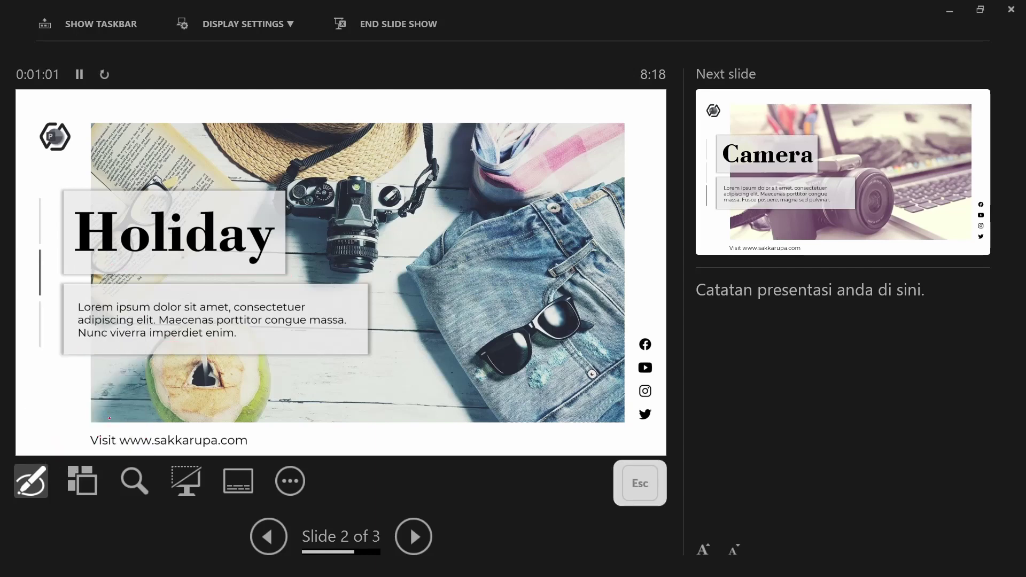
{"action": "key", "text": "Escape"}
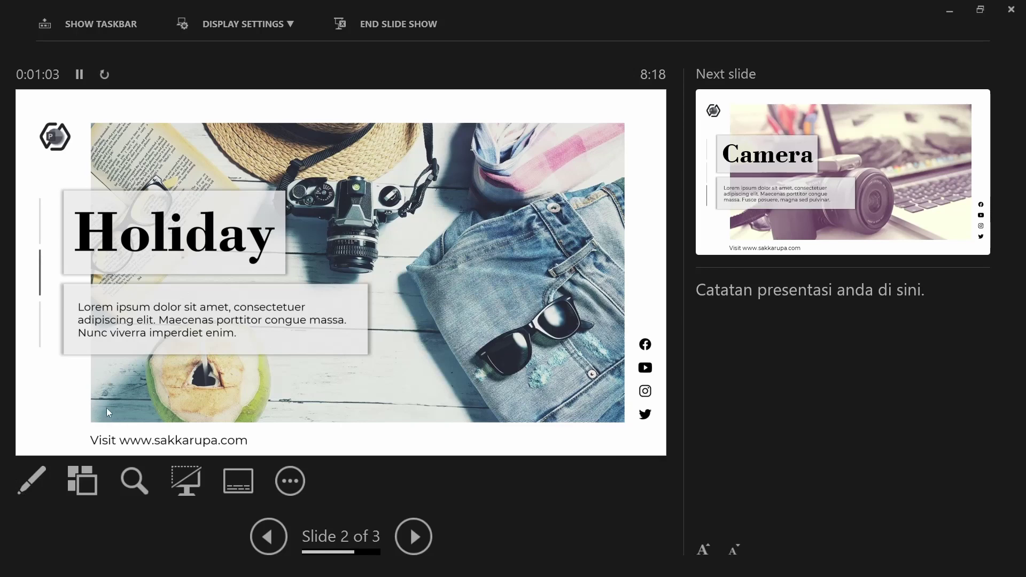
{"action": "left_click", "coordinate": [84, 479]}
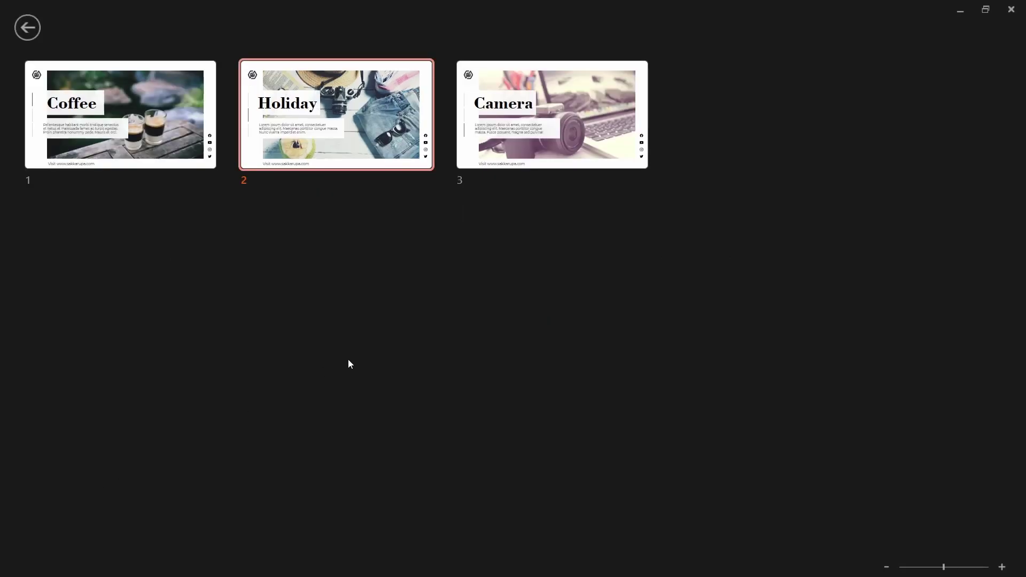
{"action": "left_click", "coordinate": [563, 114]}
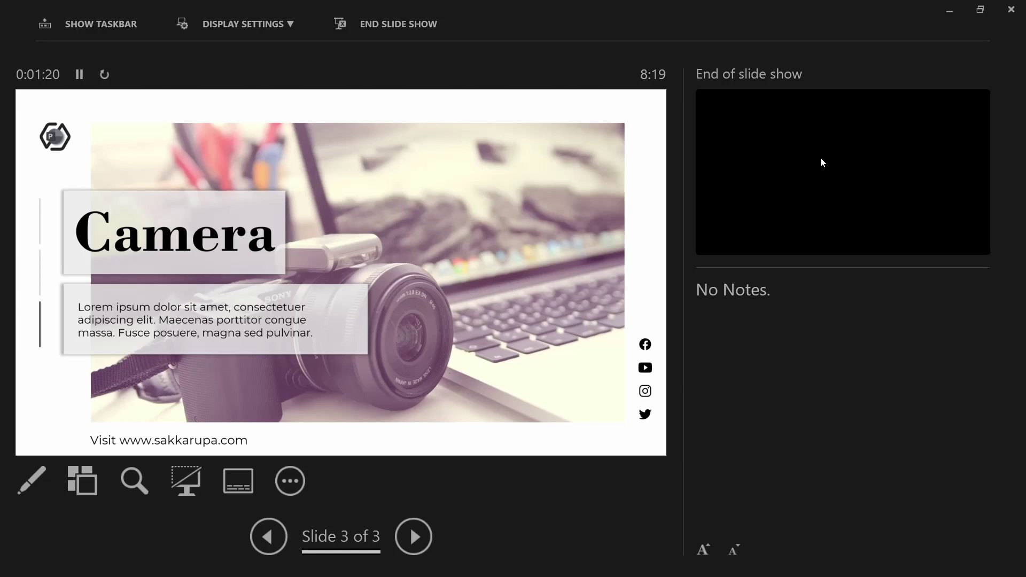
{"action": "left_click", "coordinate": [280, 535]}
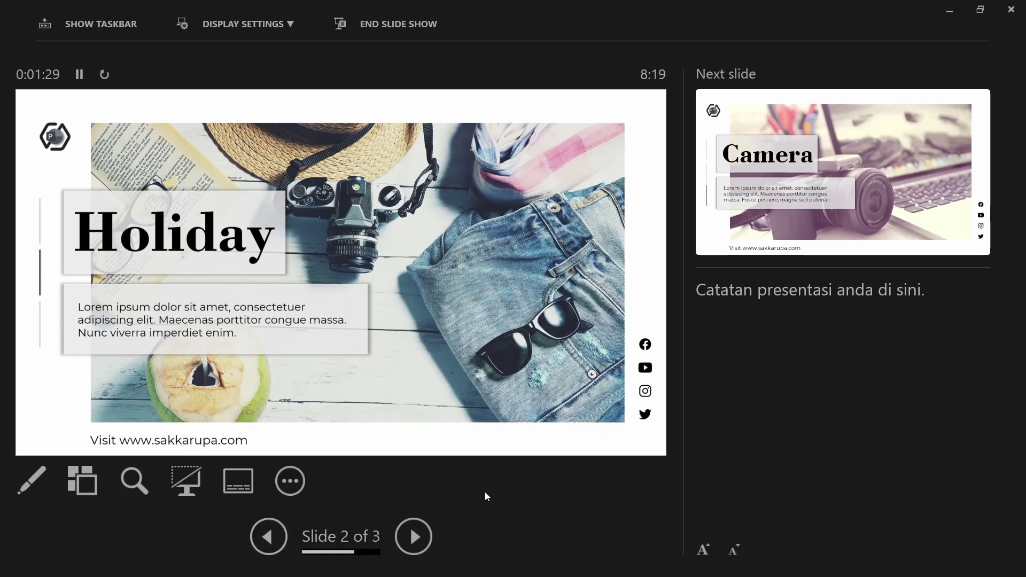
{"action": "left_click", "coordinate": [129, 481]}
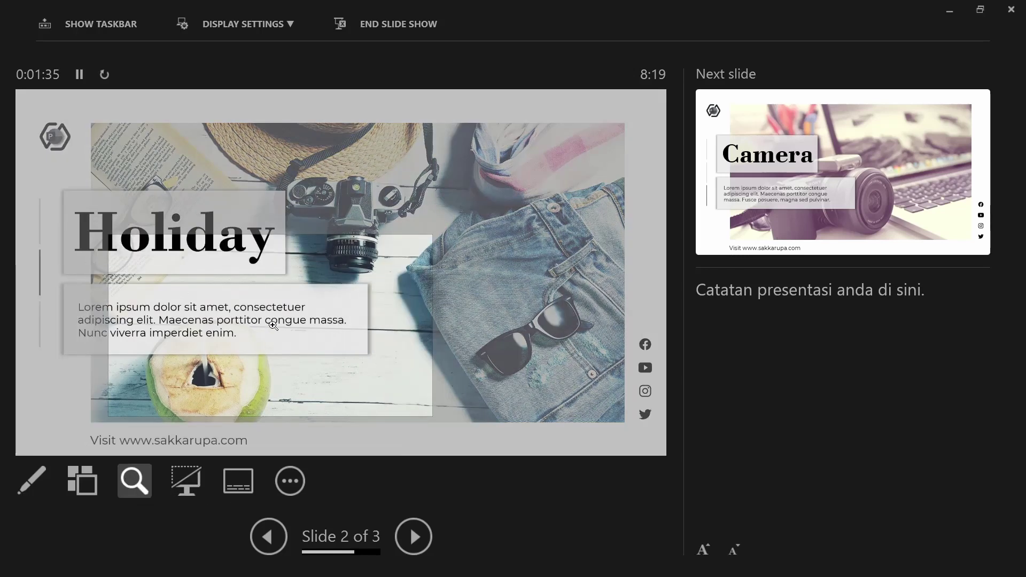
{"action": "left_click", "coordinate": [367, 243]}
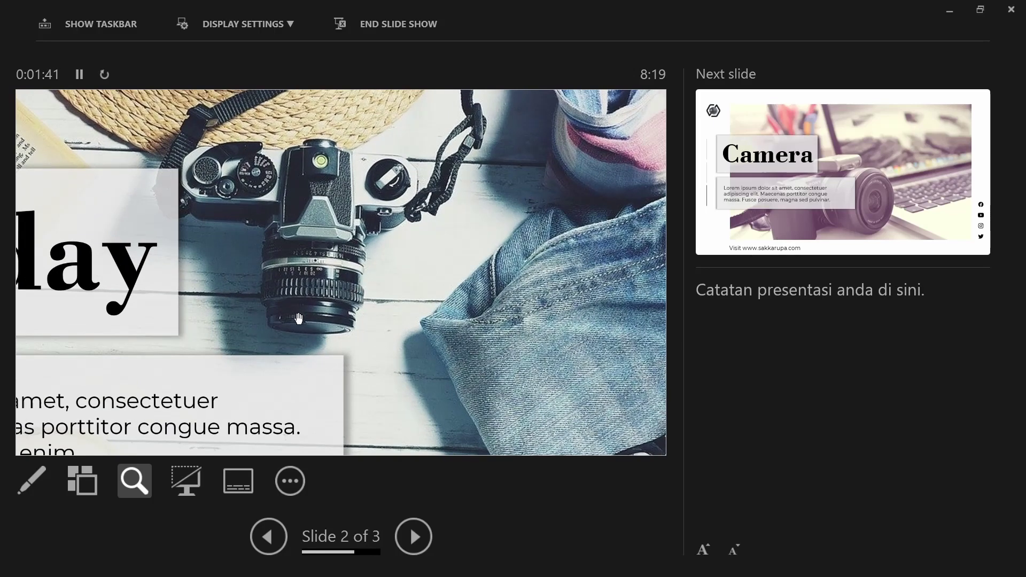
{"action": "mouse_move", "coordinate": [229, 298]}
{"action": "left_mouse_down"}
{"action": "mouse_move", "coordinate": [535, 213]}
{"action": "mouse_move", "coordinate": [523, 345]}
{"action": "left_mouse_up"}
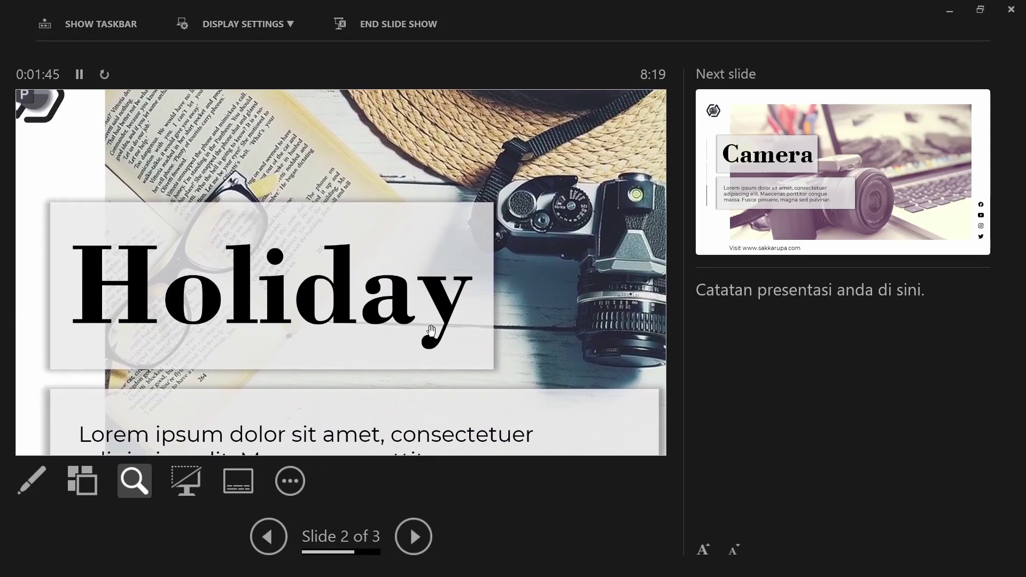
{"action": "left_click", "coordinate": [142, 477]}
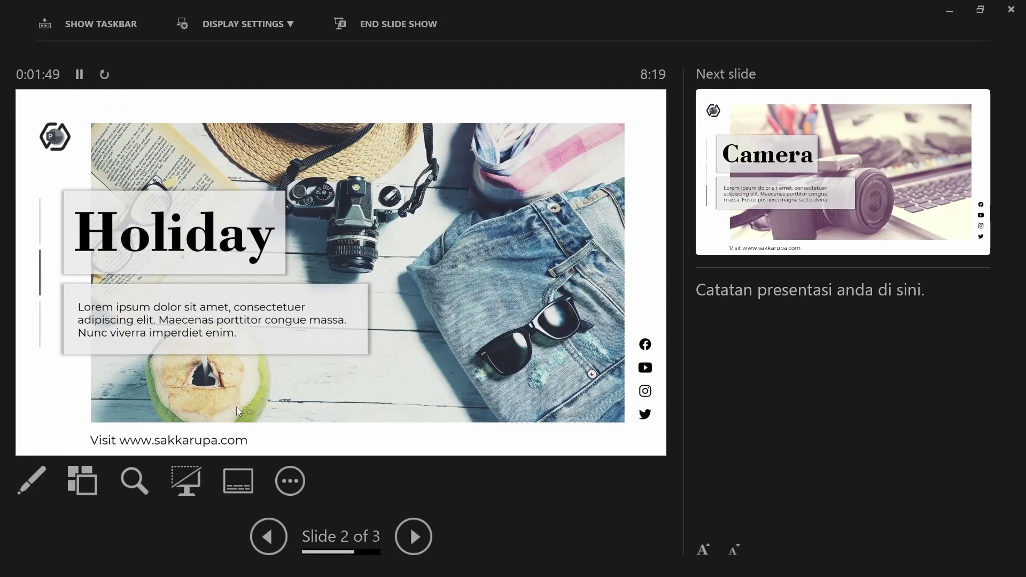
Toggle the black screen on and off, then turn live subtitles on and off.
{"action": "left_click", "coordinate": [193, 482]}
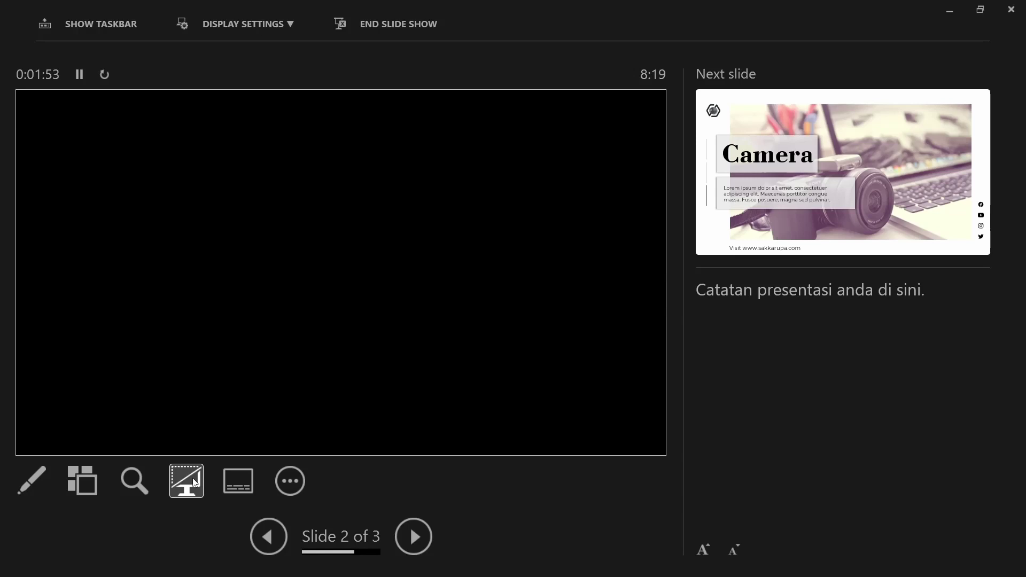
{"action": "left_click", "coordinate": [194, 482]}
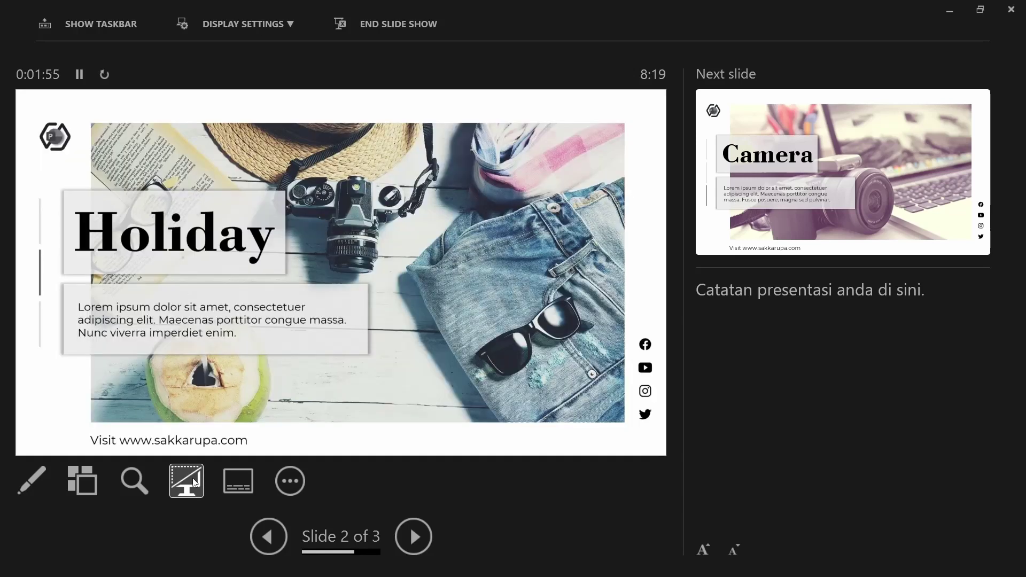
{"action": "left_click", "coordinate": [249, 482]}
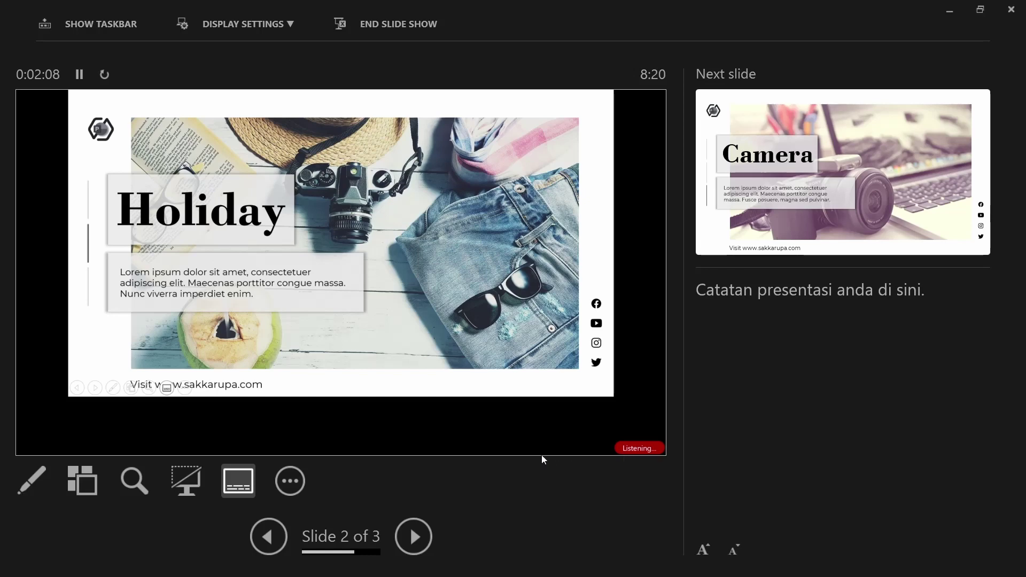
{"action": "left_click", "coordinate": [245, 493]}
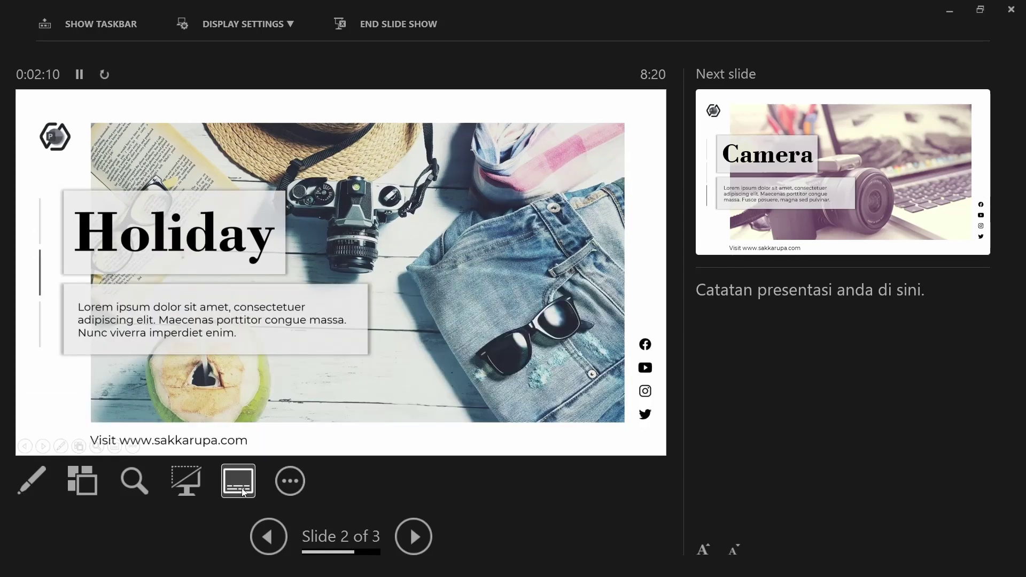
Dismiss the extra options menu and end the slide show.
{"action": "left_click", "coordinate": [301, 490]}
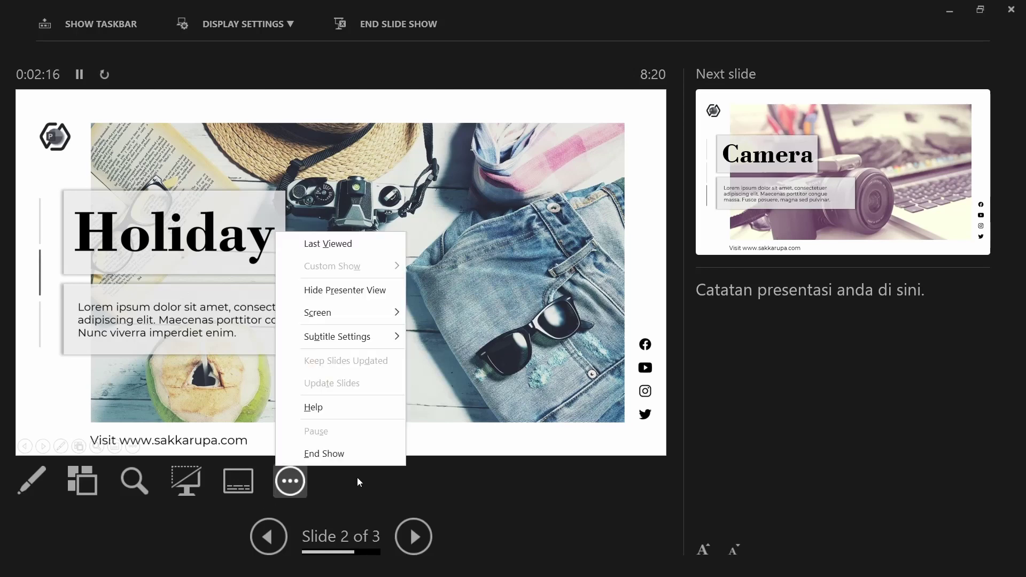
{"action": "left_click", "coordinate": [433, 479]}
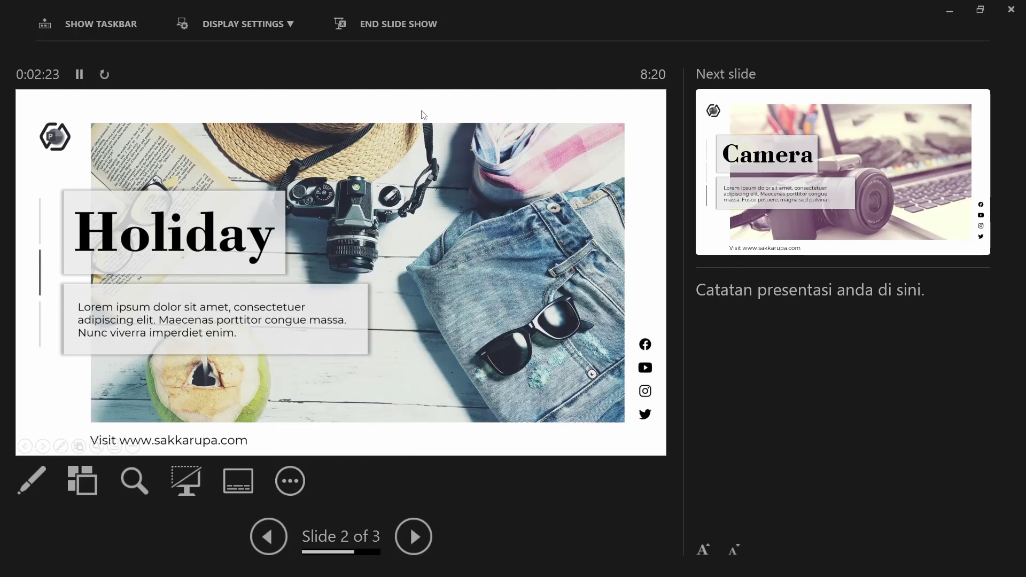
{"action": "left_click", "coordinate": [378, 22]}
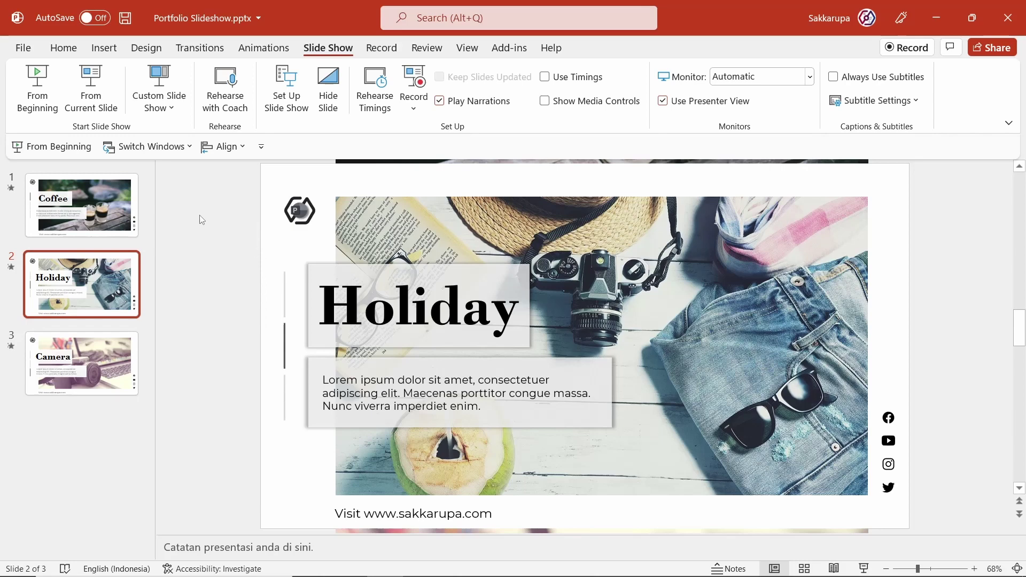
On the Coffee slide, enlarge the notes pane and add a new bullet 'Catatan 4' after Catatan 3.
{"action": "left_click", "coordinate": [105, 216]}
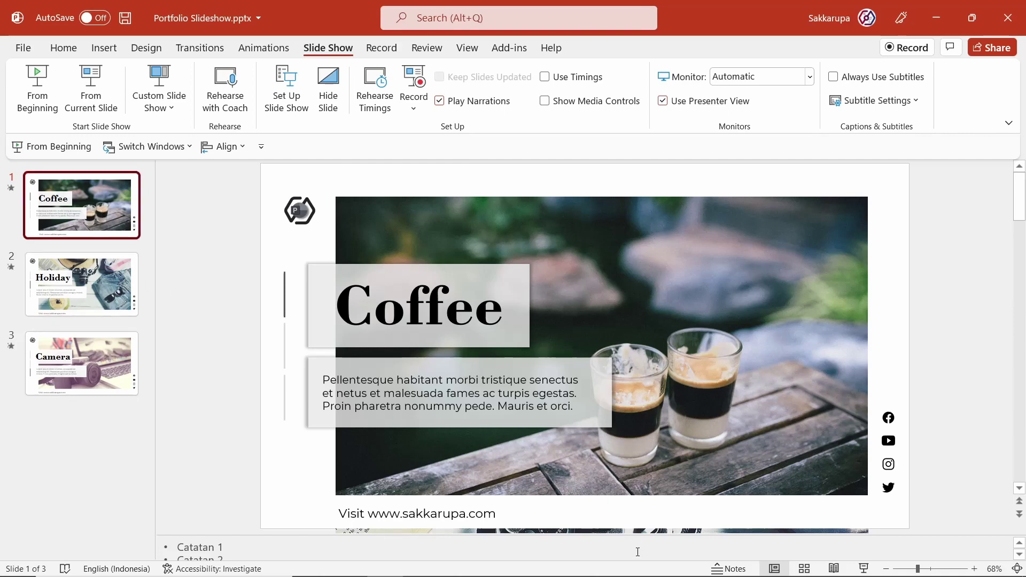
{"action": "left_click", "coordinate": [727, 570]}
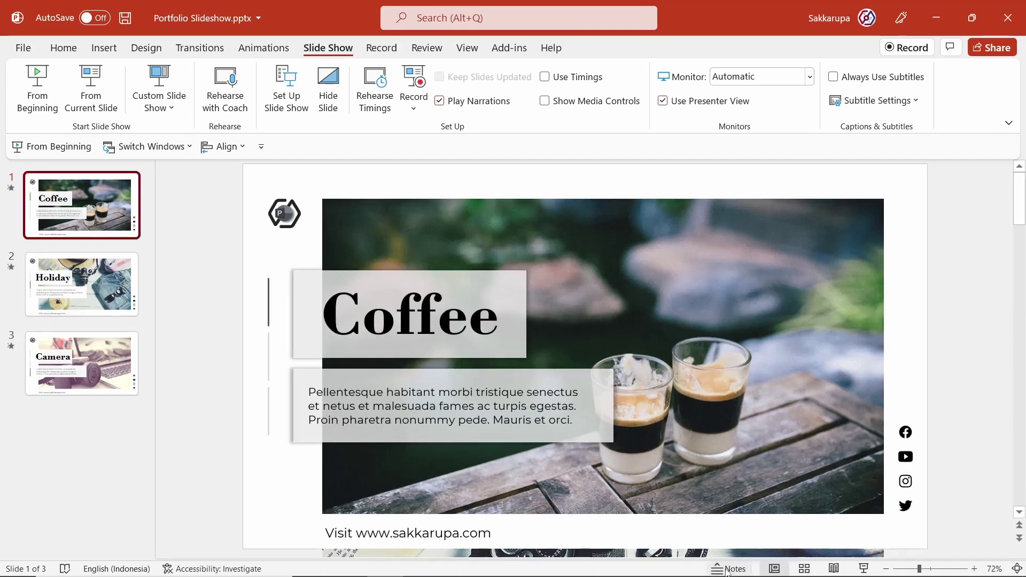
{"action": "left_click", "coordinate": [727, 570]}
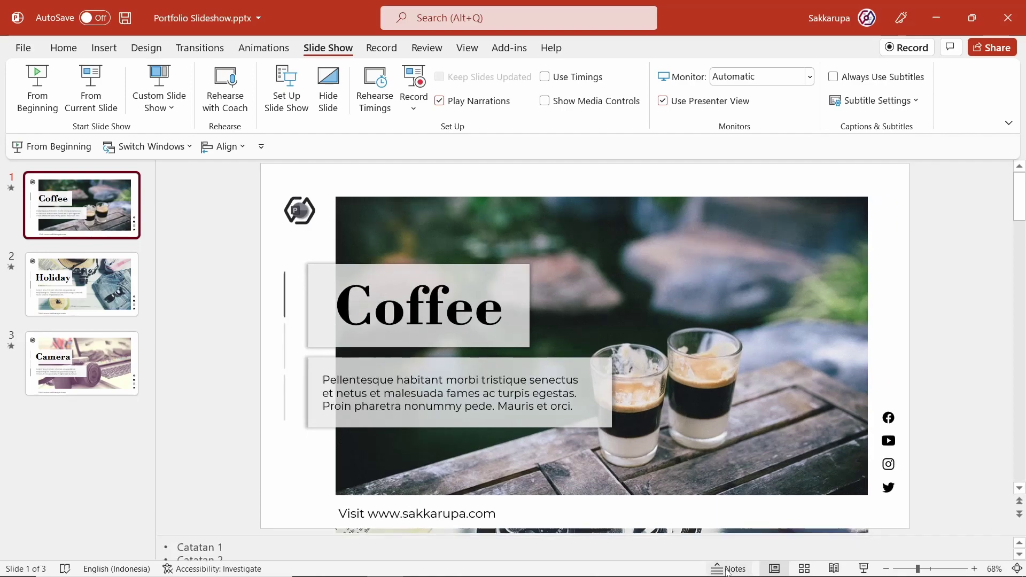
{"action": "left_click_drag", "start_coordinate": [695, 536], "coordinate": [689, 467]}
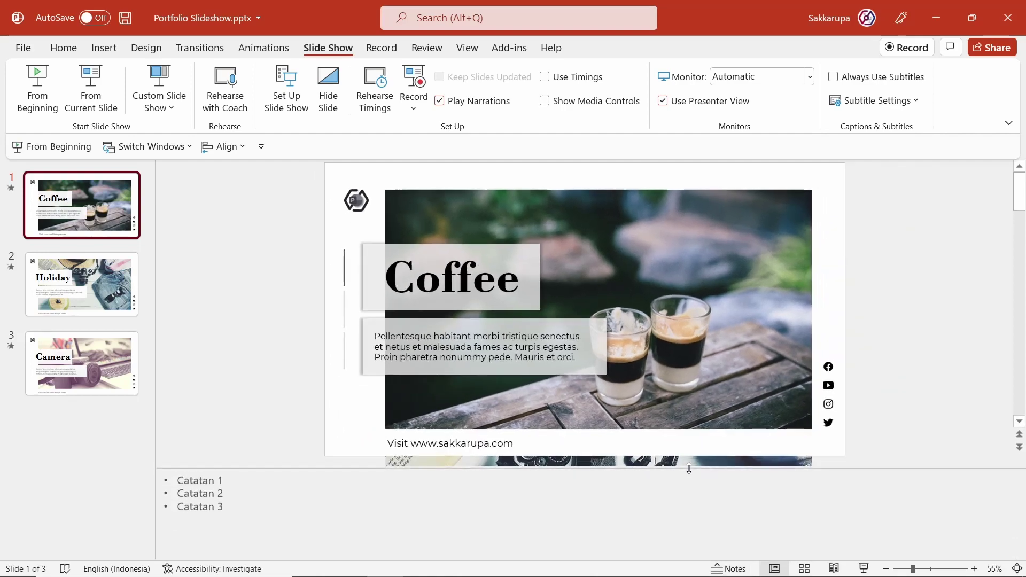
{"action": "left_click", "coordinate": [374, 507]}
{"action": "key", "text": "Return"}
{"action": "type", "text": "Cat"}
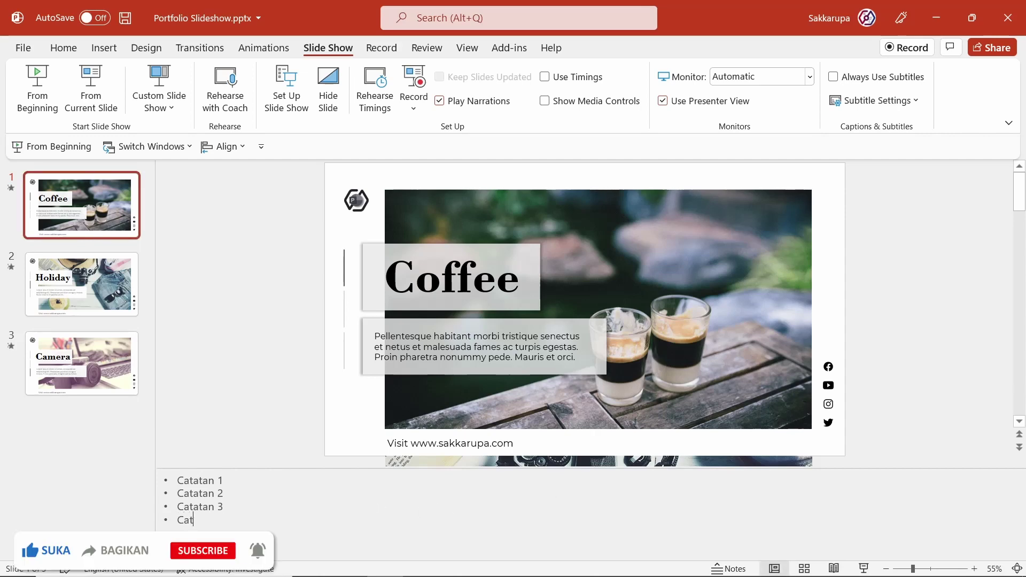
{"action": "type", "text": "atan 4"}
Add the line 'Catatan anda di sini.' to the Holiday slide's notes, then hide the notes pane.
{"action": "left_click", "coordinate": [87, 273]}
{"action": "left_click", "coordinate": [338, 480]}
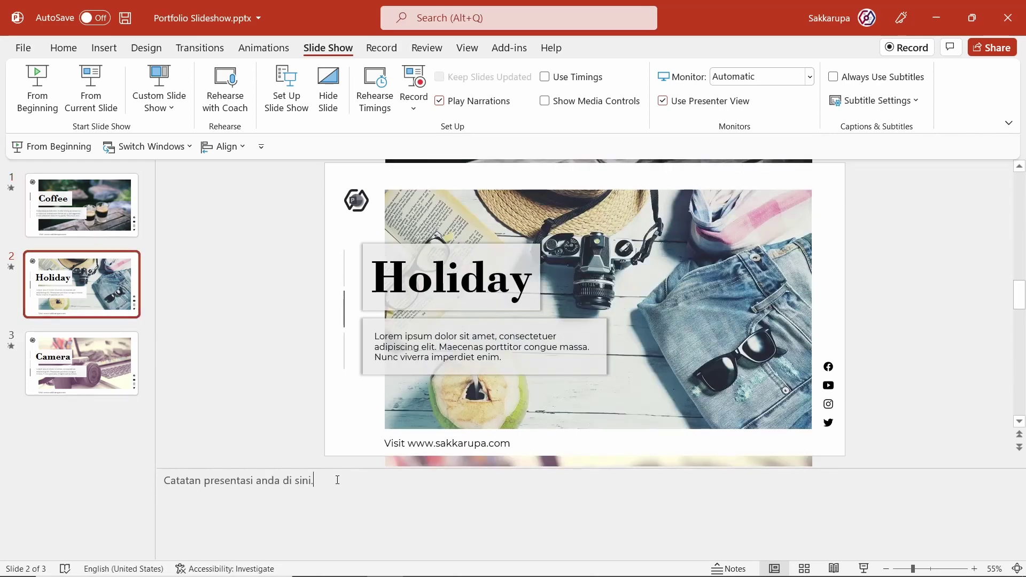
{"action": "key", "text": "Return"}
{"action": "type", "text": "ata"}
{"action": "type", "text": "tan anda"}
{"action": "type", "text": " di sini."}
{"action": "left_click_drag", "start_coordinate": [337, 469], "coordinate": [345, 527]}
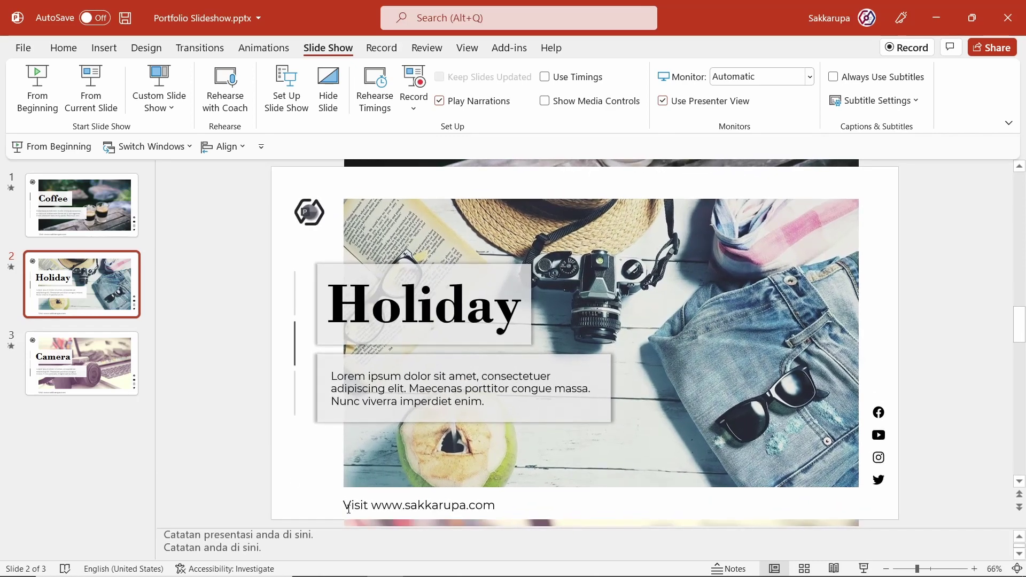
{"action": "left_click", "coordinate": [730, 568]}
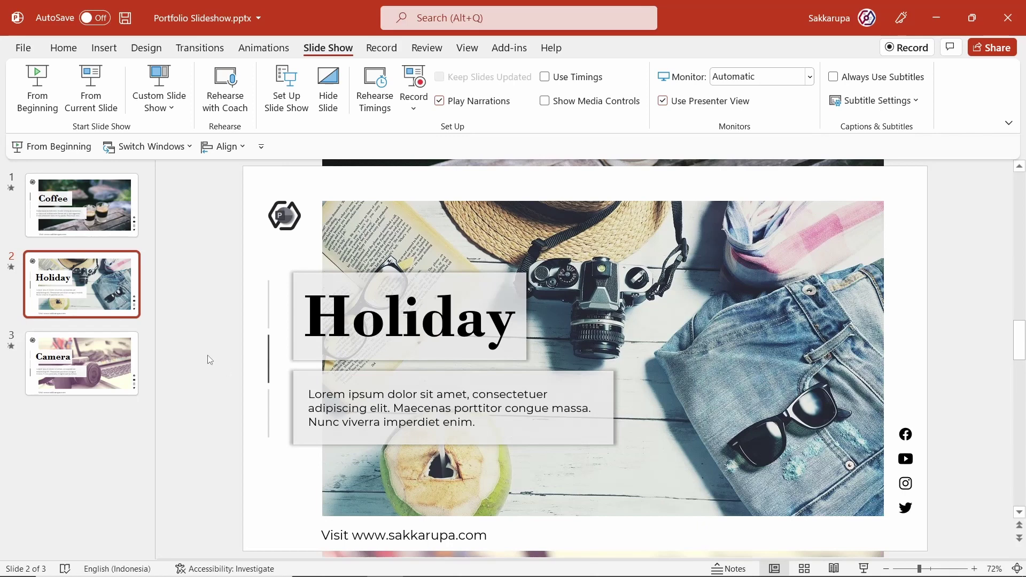